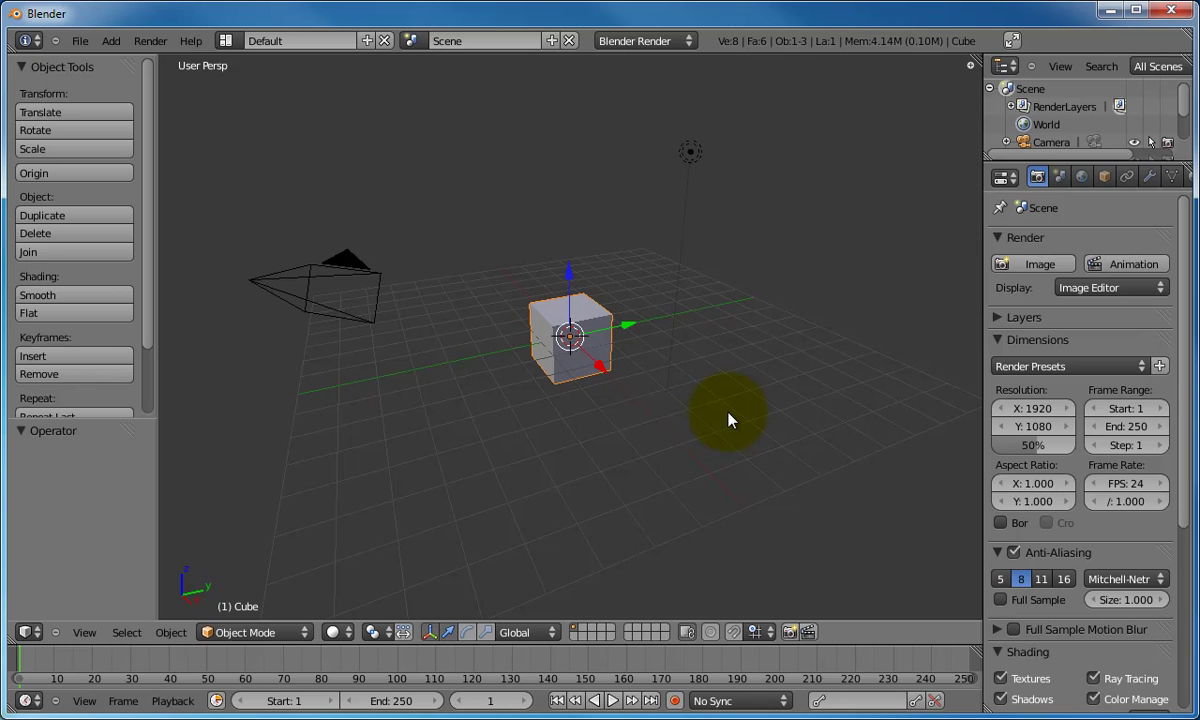
# Step: Orbit the view around the default cube from several angles, then pan the scene sideways
pyautogui.moveTo(728, 420); pyautogui.dragTo(704, 366, button='middle')
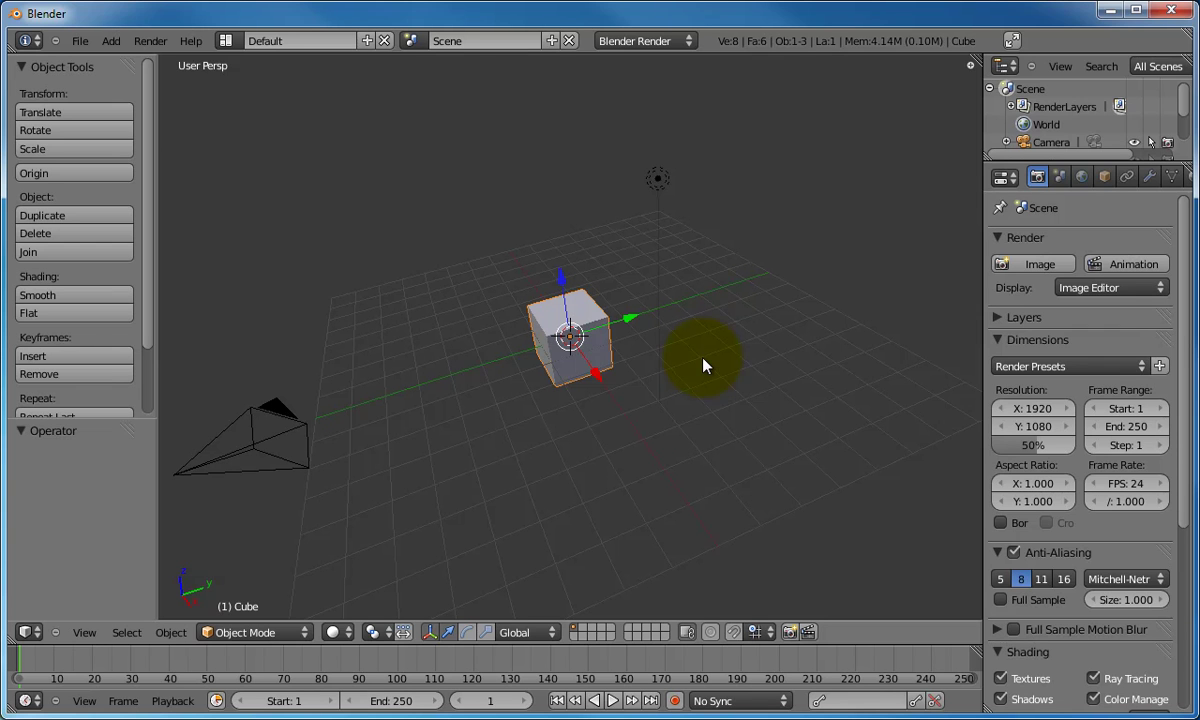
pyautogui.moveTo(690, 383); pyautogui.dragTo(600, 460, button='middle')
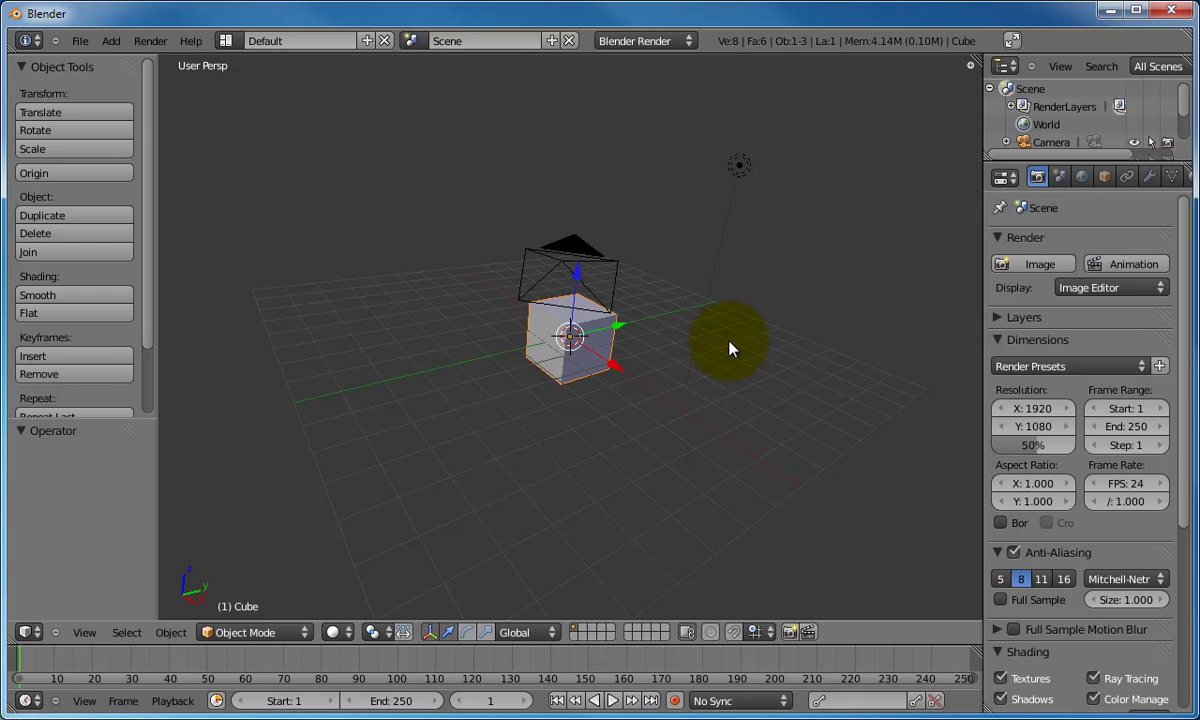
pyautogui.moveTo(417, 376); pyautogui.dragTo(676, 442, button='middle')
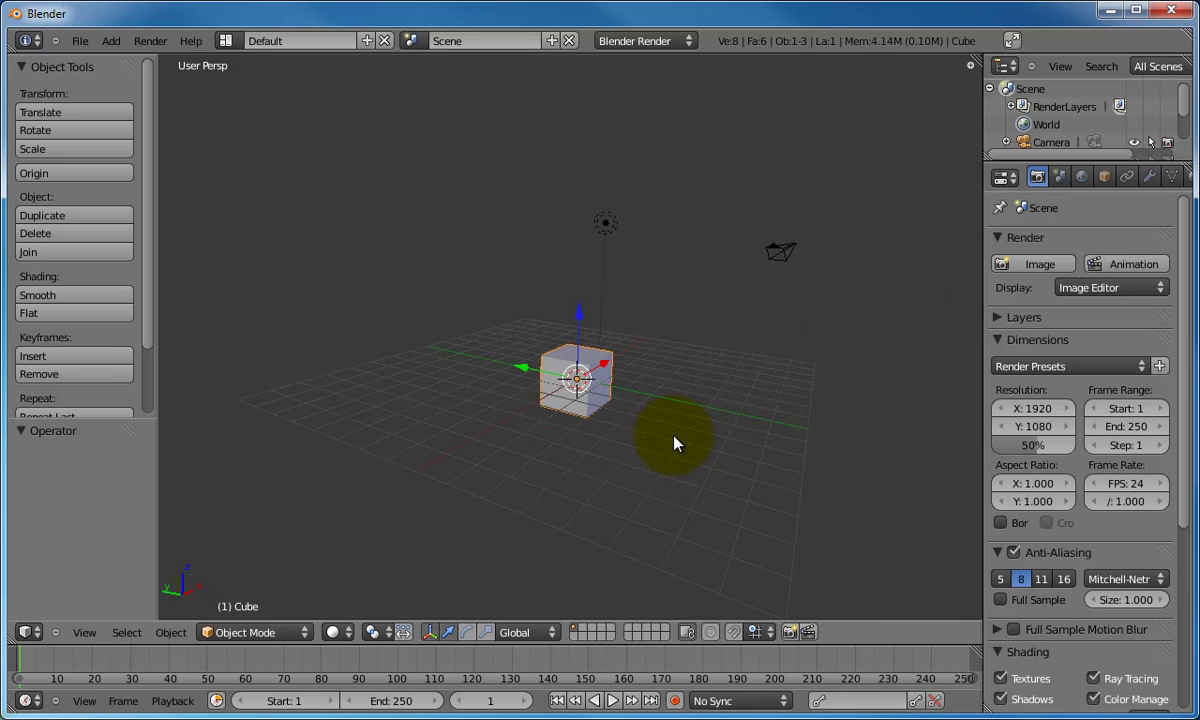
pyautogui.moveTo(737, 354); pyautogui.dragTo(711, 381, button='middle')
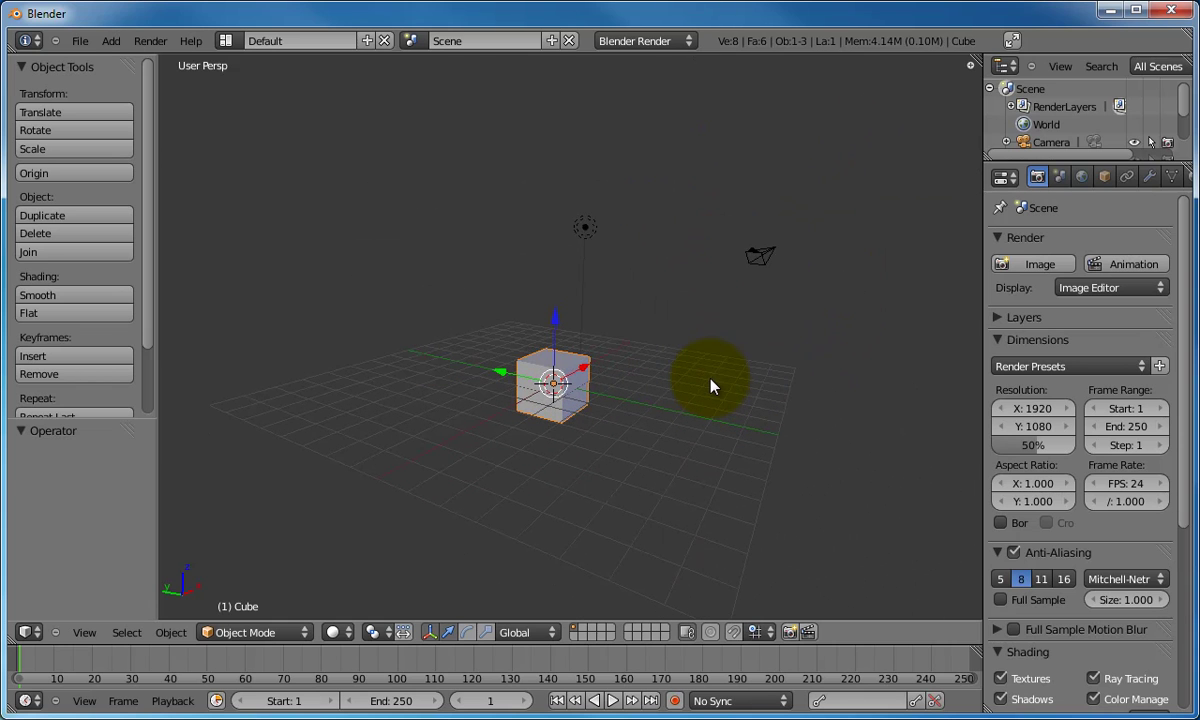
pyautogui.keyDown('shift'); pyautogui.moveTo(402, 404); pyautogui.dragTo(508, 425, button='middle'); pyautogui.keyUp('shift')
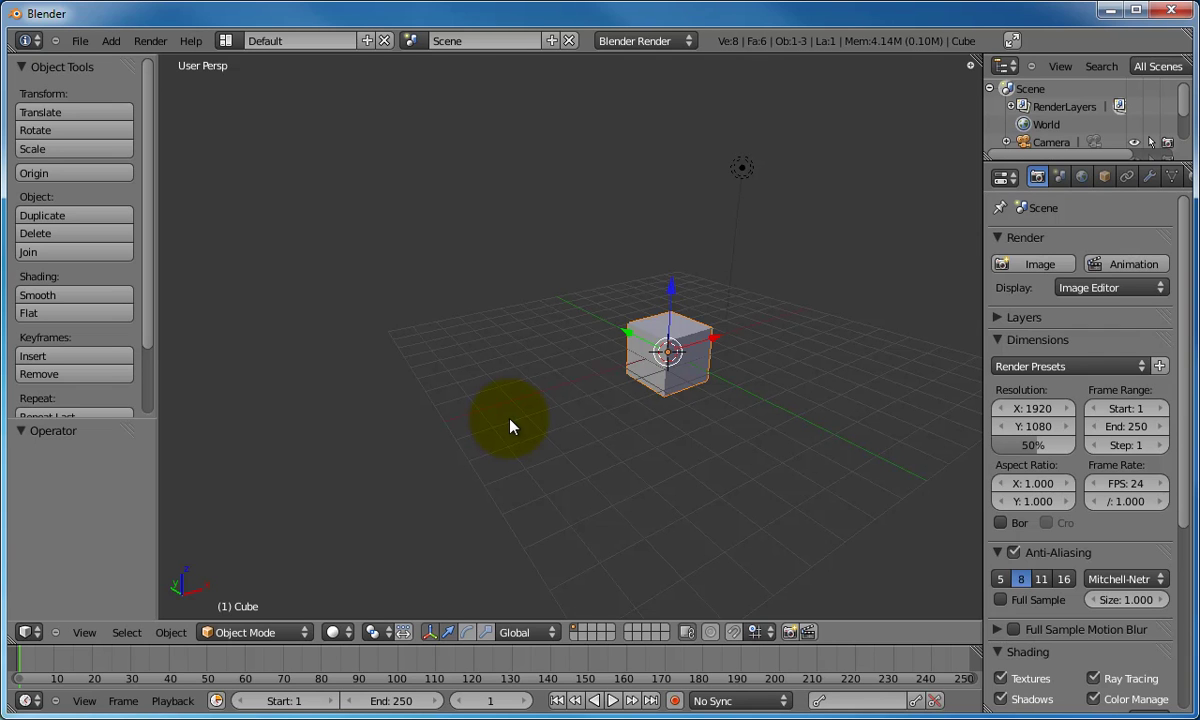
# Step: Zoom in and out, orbit left and down to a flatter angle, then zoom out to include the camera
pyautogui.scroll(-4, 510, 424)
pyautogui.scroll(4, 510, 424)
pyautogui.scroll(4, 510, 426)
pyautogui.scroll(-3, 595, 420)
pyautogui.moveTo(880, 408); pyautogui.dragTo(702, 405, button='middle')
pyautogui.scroll(3, 702, 405)
pyautogui.scroll(-2, 702, 405)
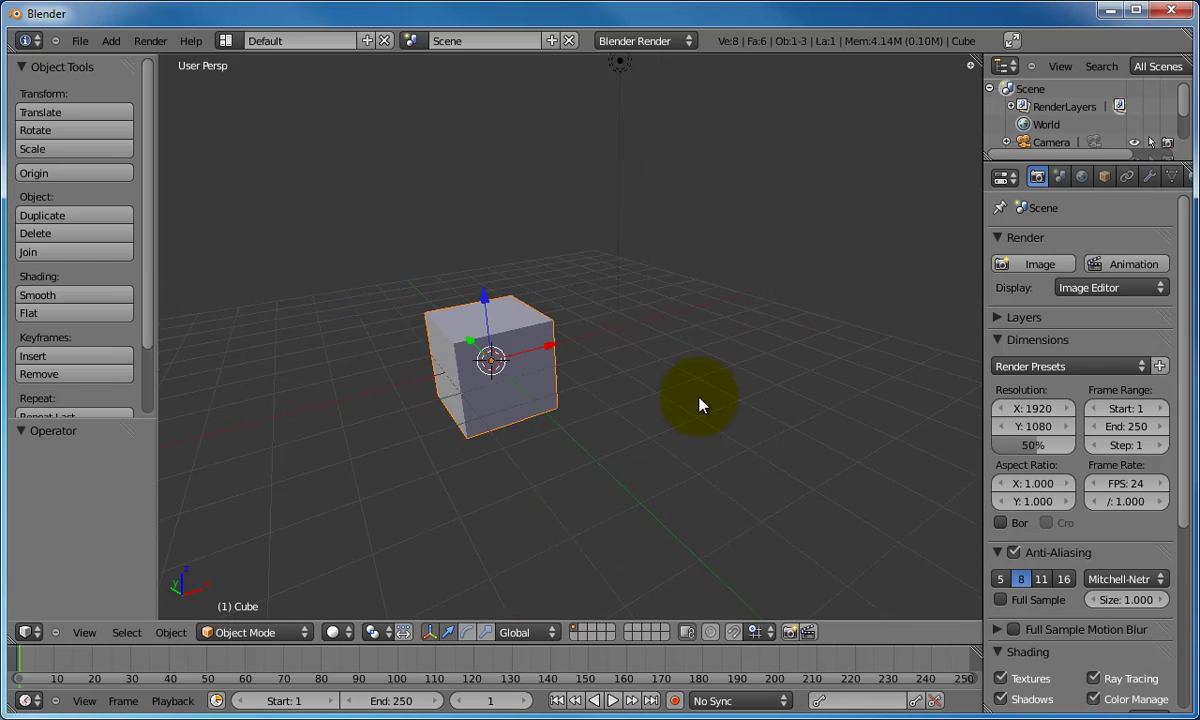
pyautogui.scroll(-4, 700, 405)
pyautogui.scroll(4, 700, 405)
pyautogui.scroll(-3, 700, 405)
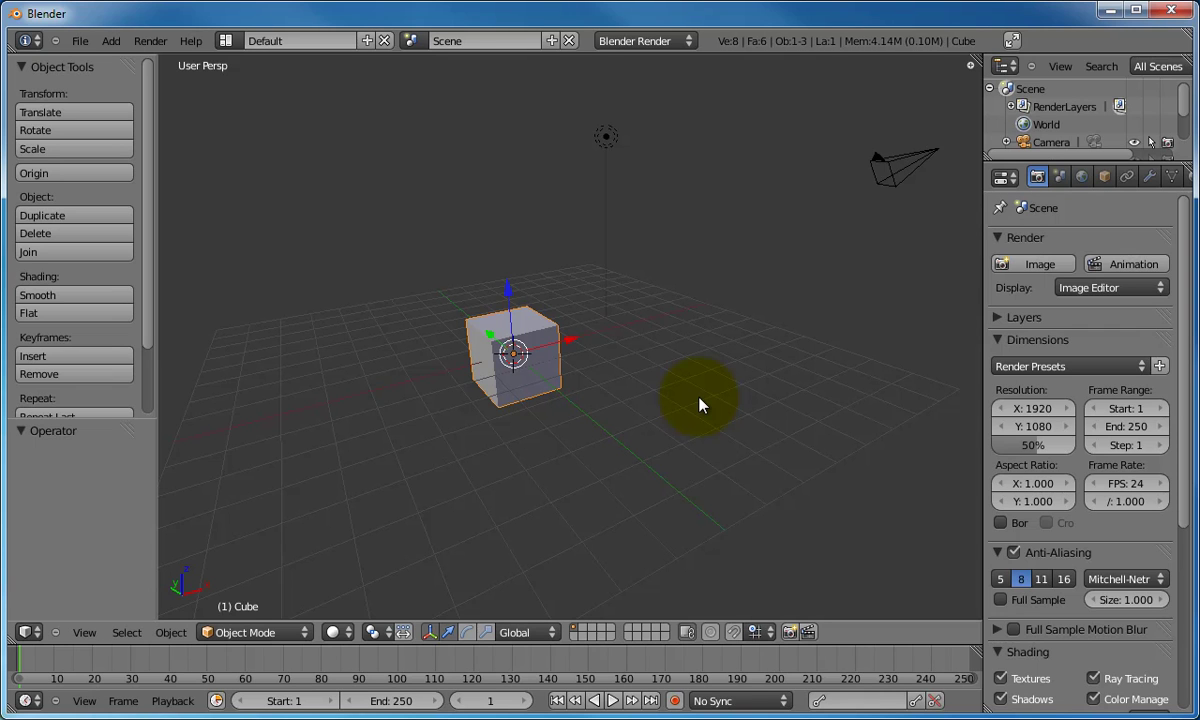
pyautogui.moveTo(603, 436); pyautogui.dragTo(640, 485, button='middle')
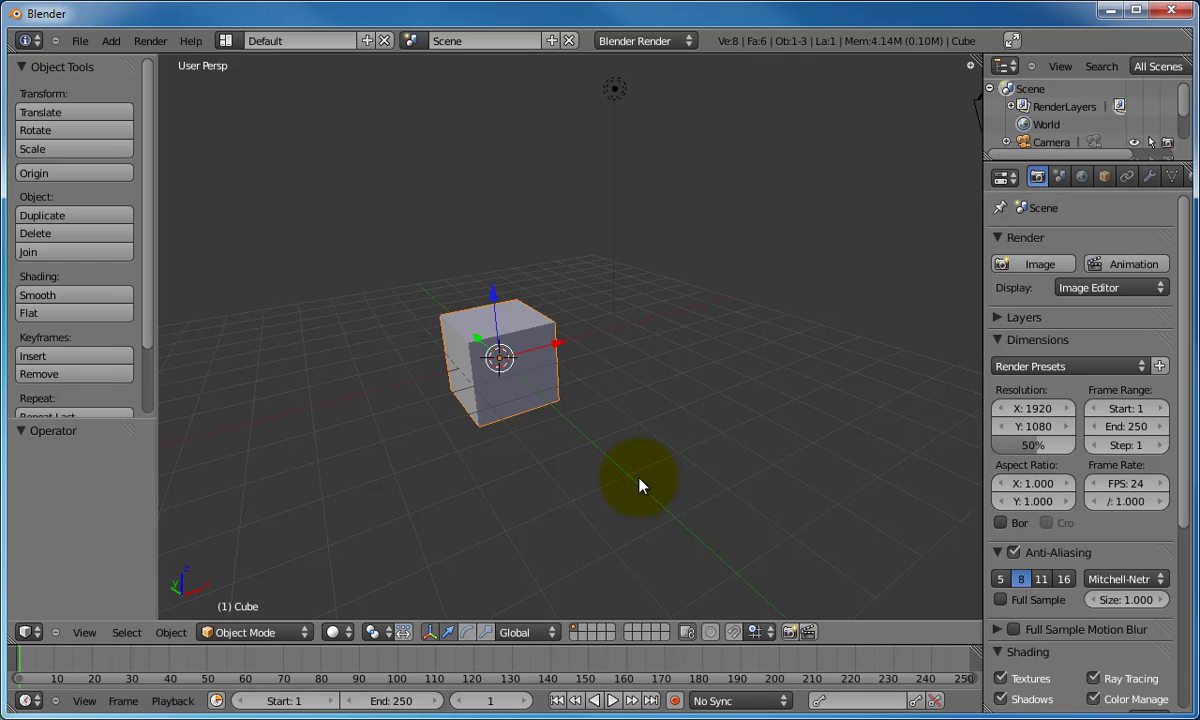
pyautogui.keyDown('ctrl'); pyautogui.moveTo(640, 485); pyautogui.dragTo(658, 398, button='middle'); pyautogui.keyUp('ctrl')
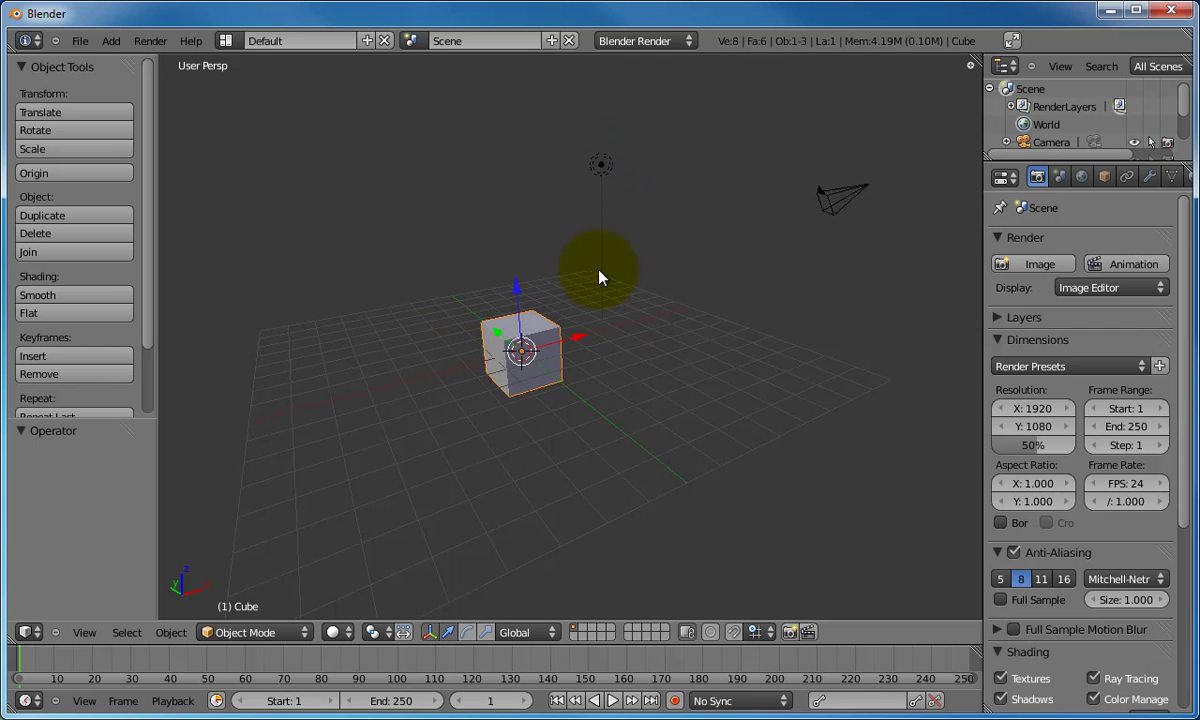
pyautogui.rightClick(601, 167)
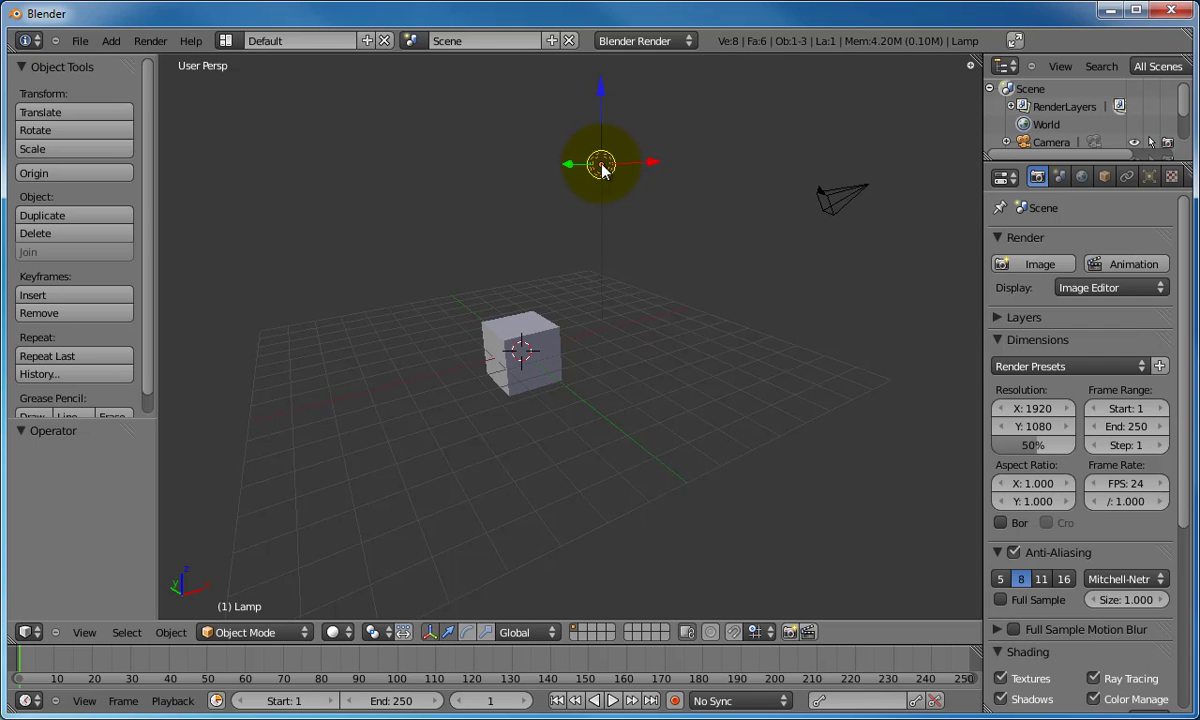
pyautogui.rightClick(535, 342)
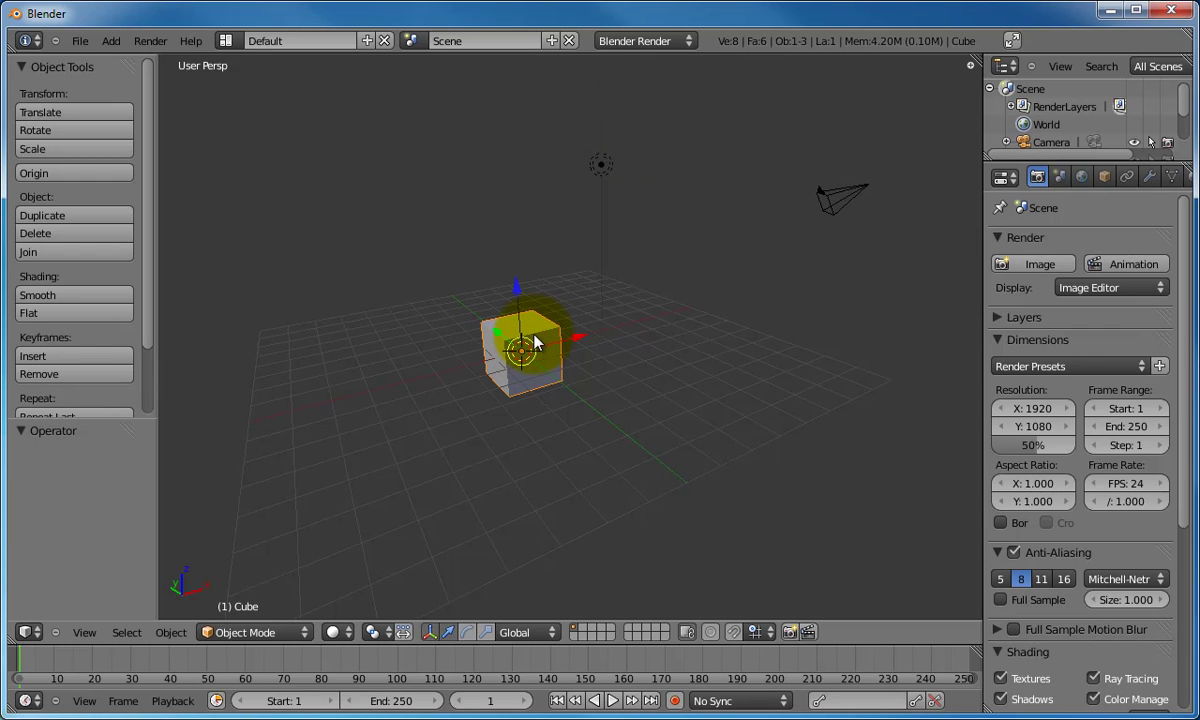
pyautogui.rightClick(866, 189)
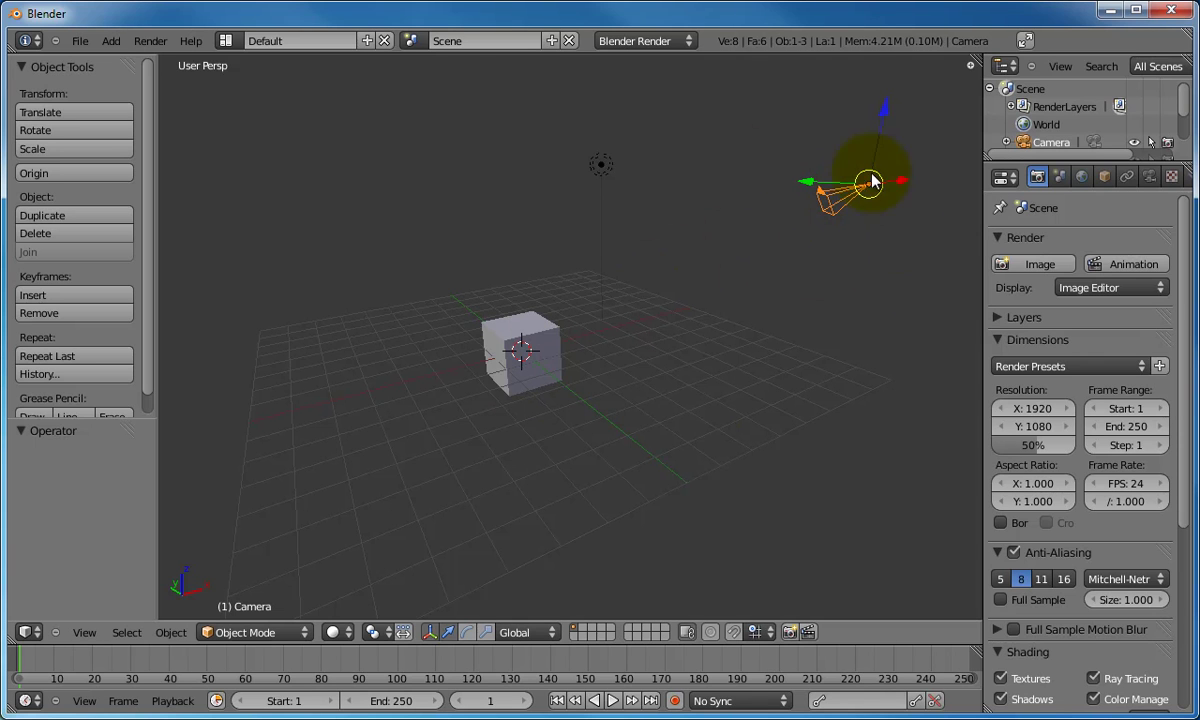
pyautogui.rightClick(601, 167)
pyautogui.rightClick(533, 340)
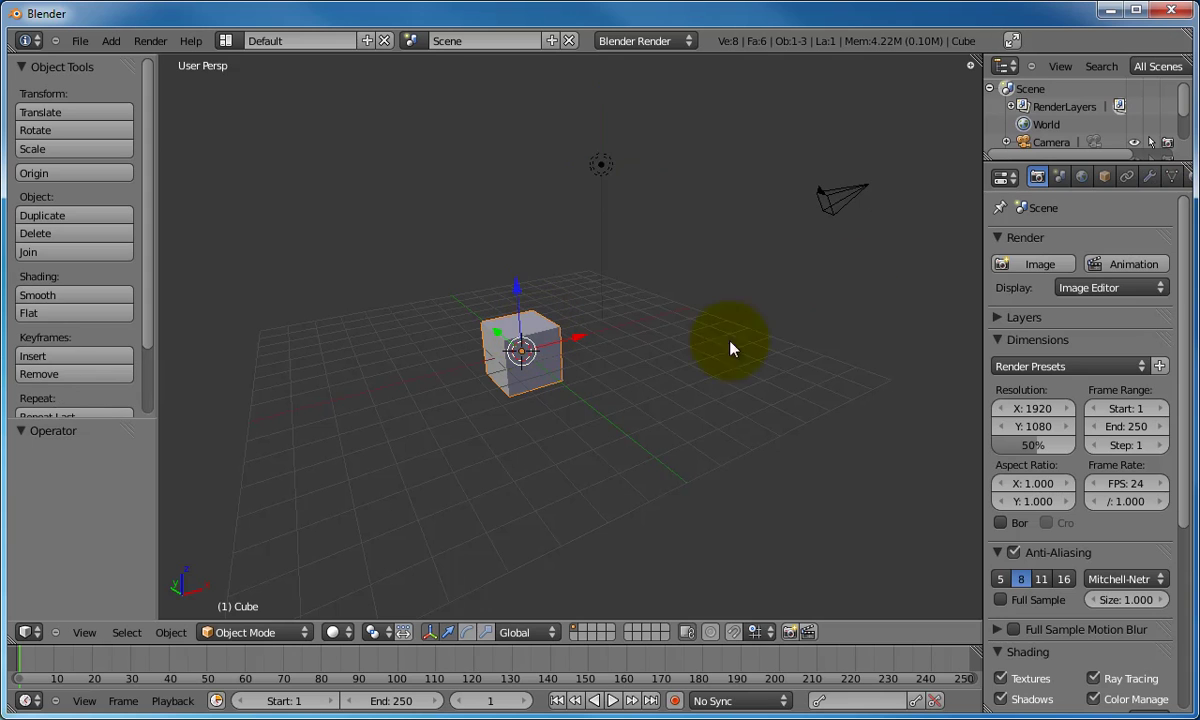
pyautogui.rightClick(843, 194)
pyautogui.rightClick(601, 166)
pyautogui.rightClick(838, 195)
pyautogui.rightClick(530, 350)
pyautogui.rightClick(601, 166)
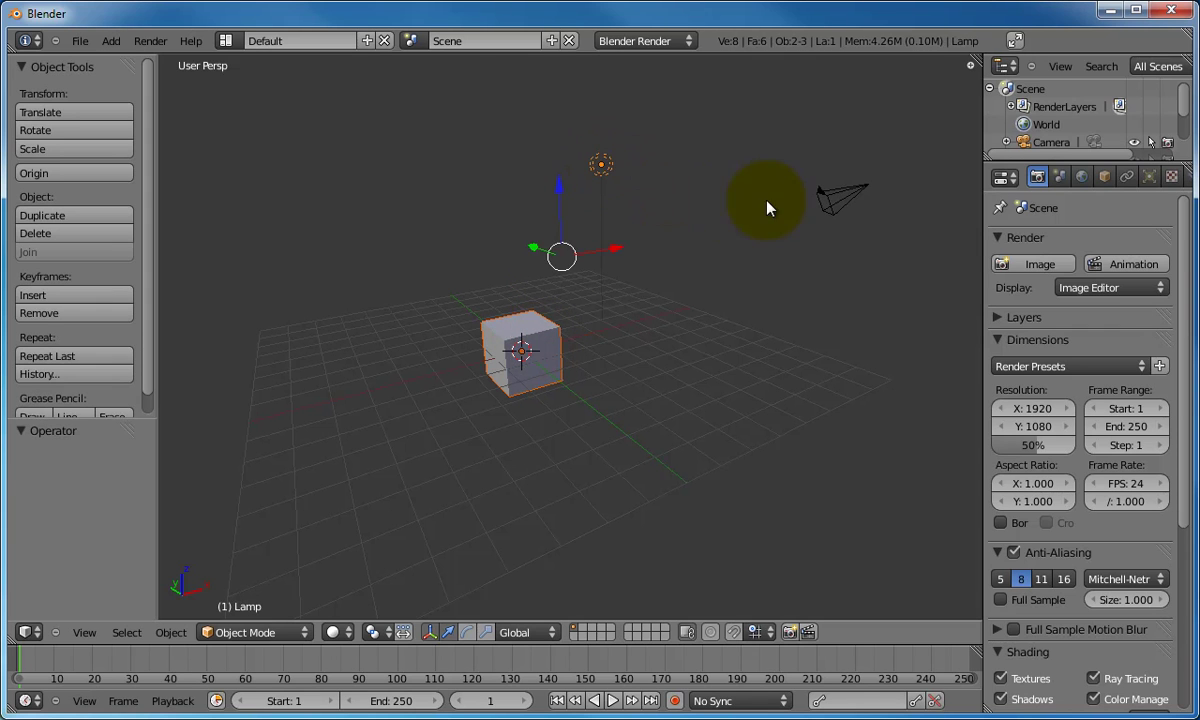
pyautogui.keyDown('shift'); pyautogui.rightClick(838, 198); pyautogui.keyUp('shift')
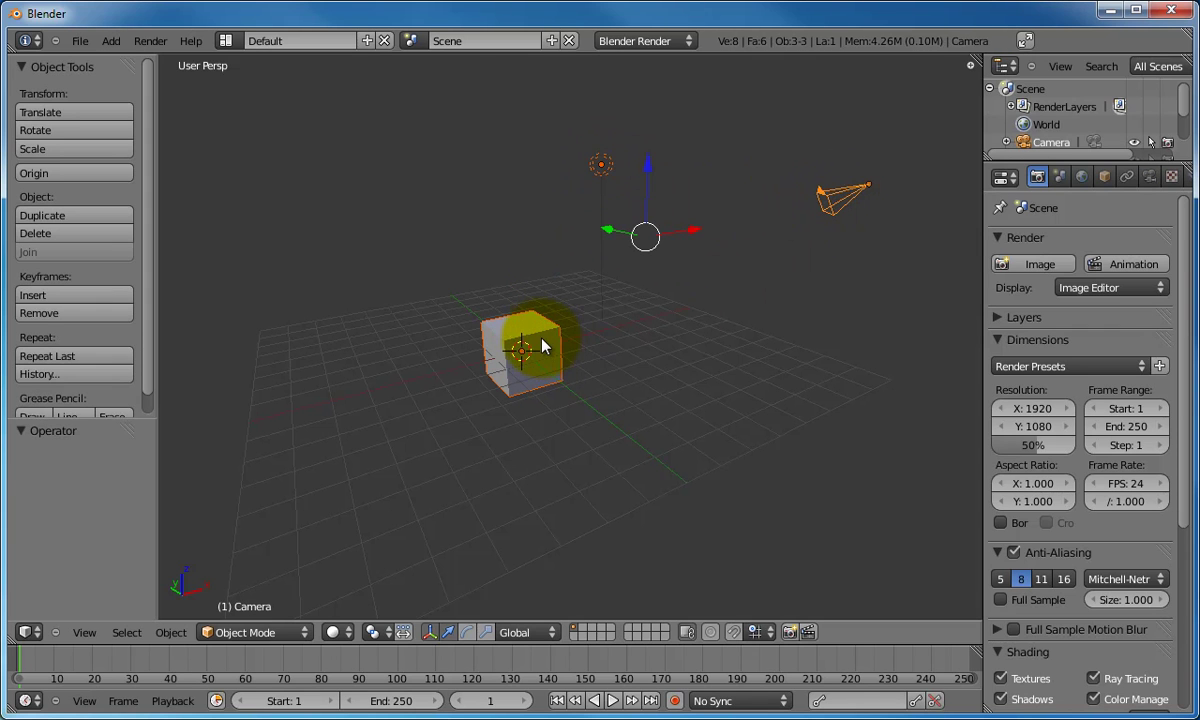
pyautogui.rightClick(602, 170)
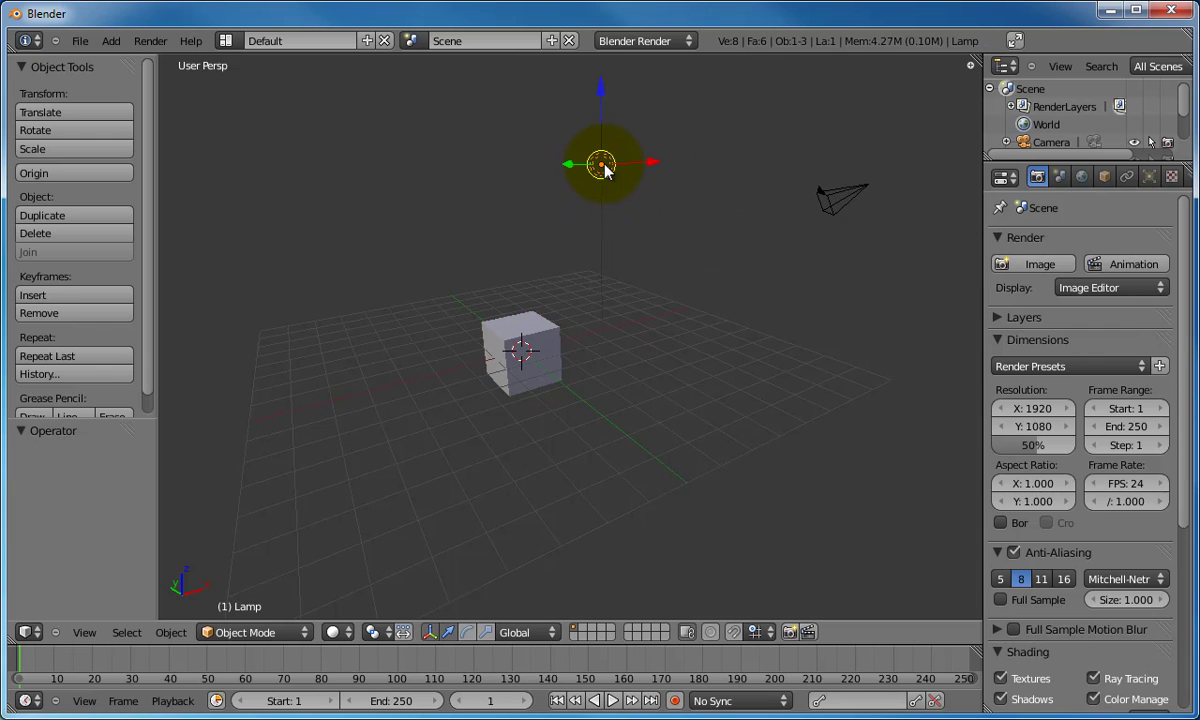
pyautogui.rightClick(527, 352)
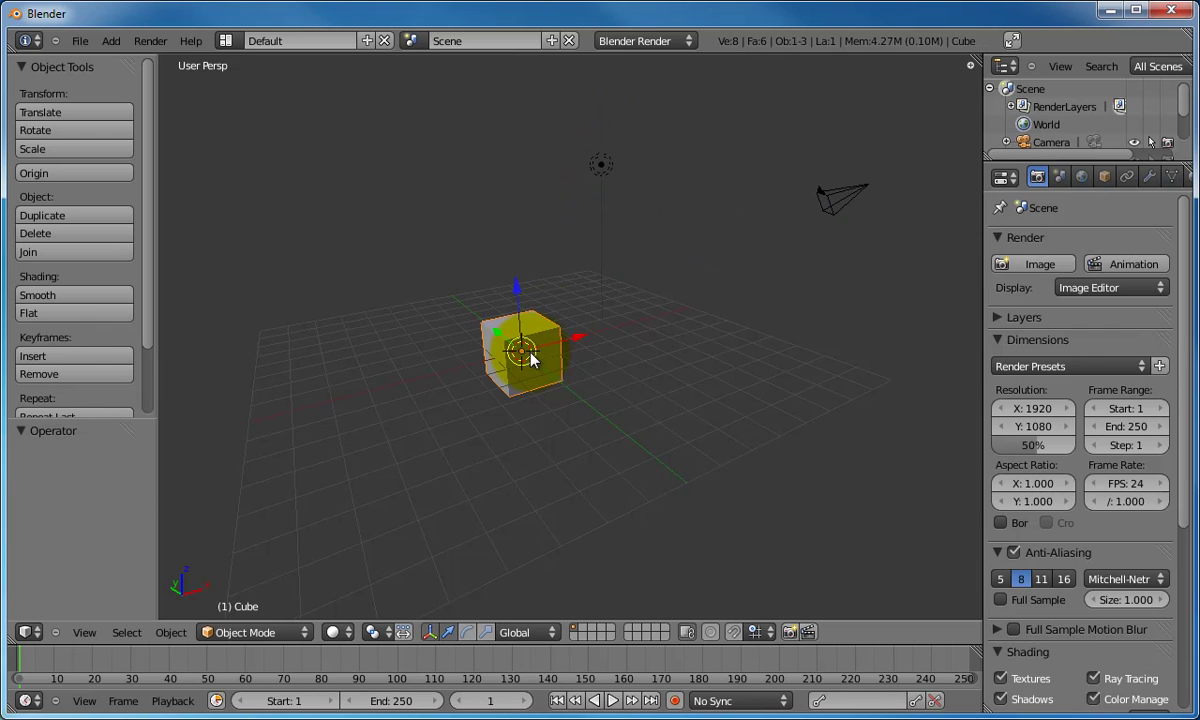
pyautogui.keyDown('shift'); pyautogui.rightClick(840, 200); pyautogui.keyUp('shift')
pyautogui.keyDown('shift'); pyautogui.rightClick(598, 165); pyautogui.keyUp('shift')
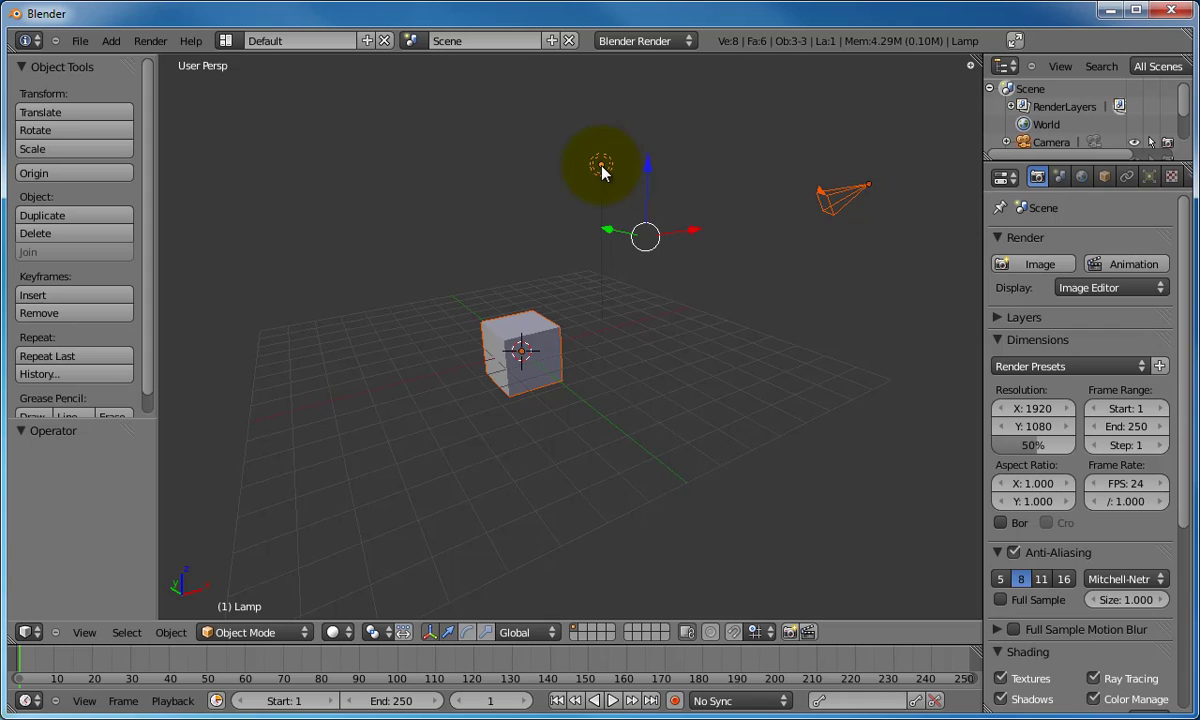
pyautogui.rightClick(532, 346)
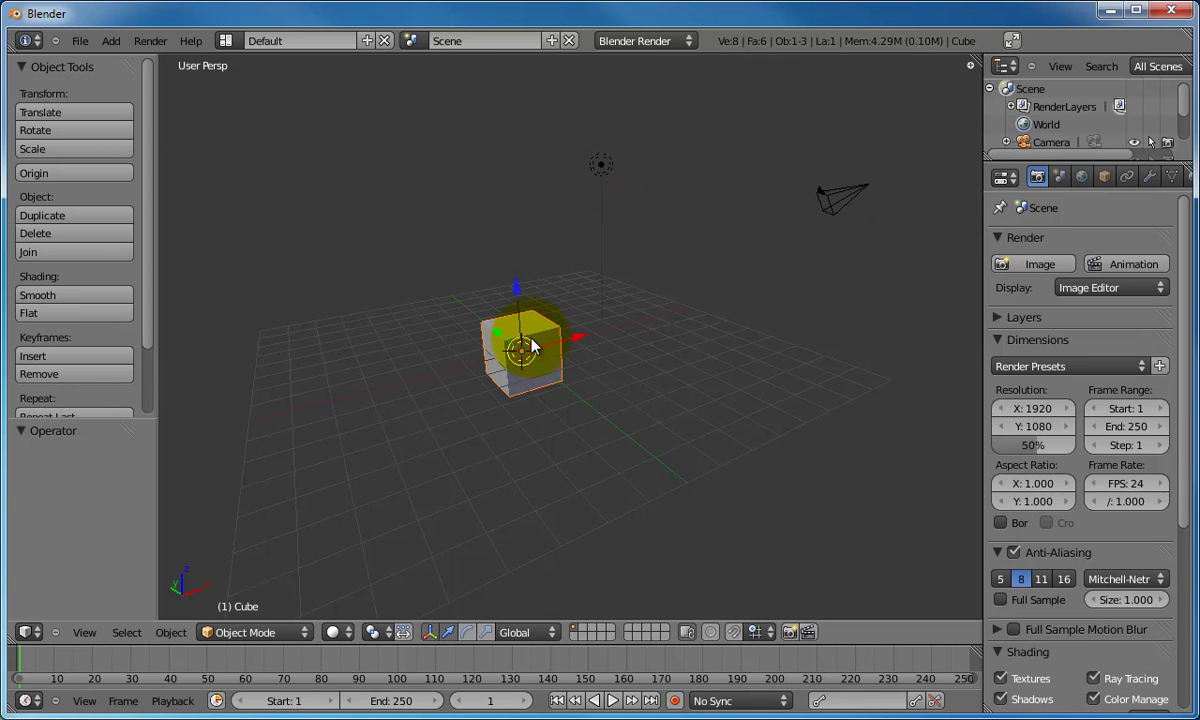
# Step: Try several grid spots for the 3D cursor, leaving it on the grid beside the cube
pyautogui.click(490, 231)
pyautogui.click(372, 348)
pyautogui.click(470, 467)
pyautogui.click(699, 420)
pyautogui.click(695, 318)
pyautogui.click(470, 282)
pyautogui.click(588, 380)
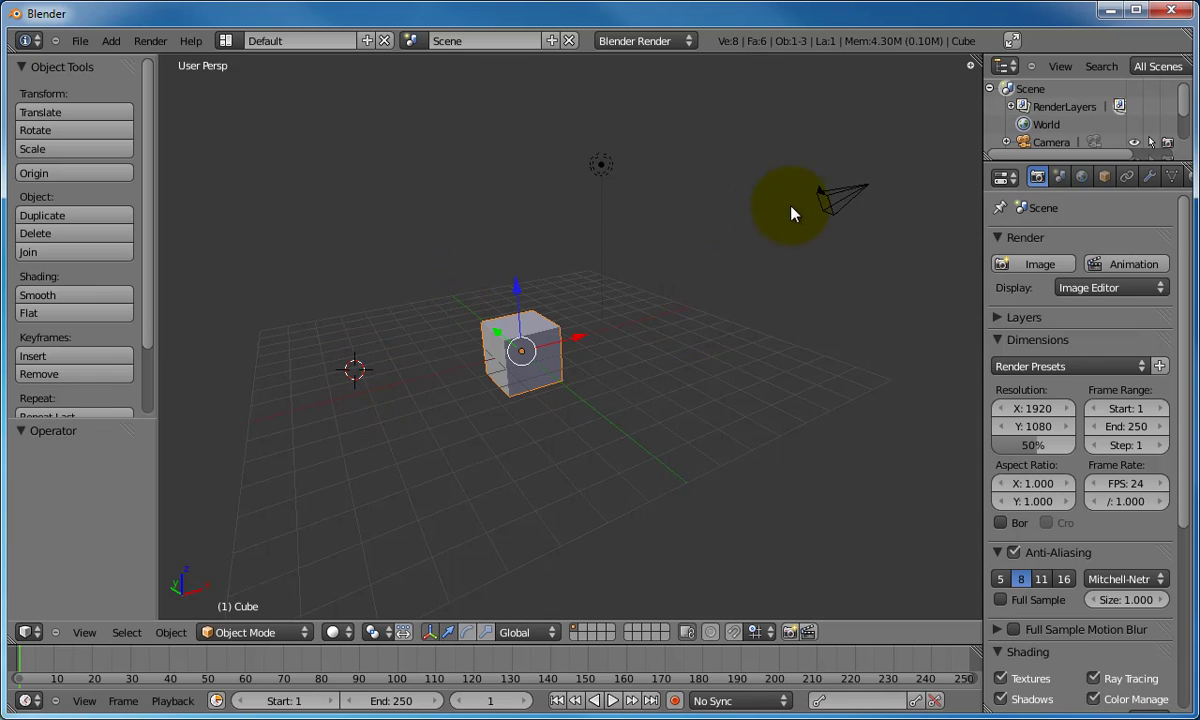
# Step: Select the camera, then the lamp, then the cube
pyautogui.rightClick(836, 206)
pyautogui.rightClick(629, 178)
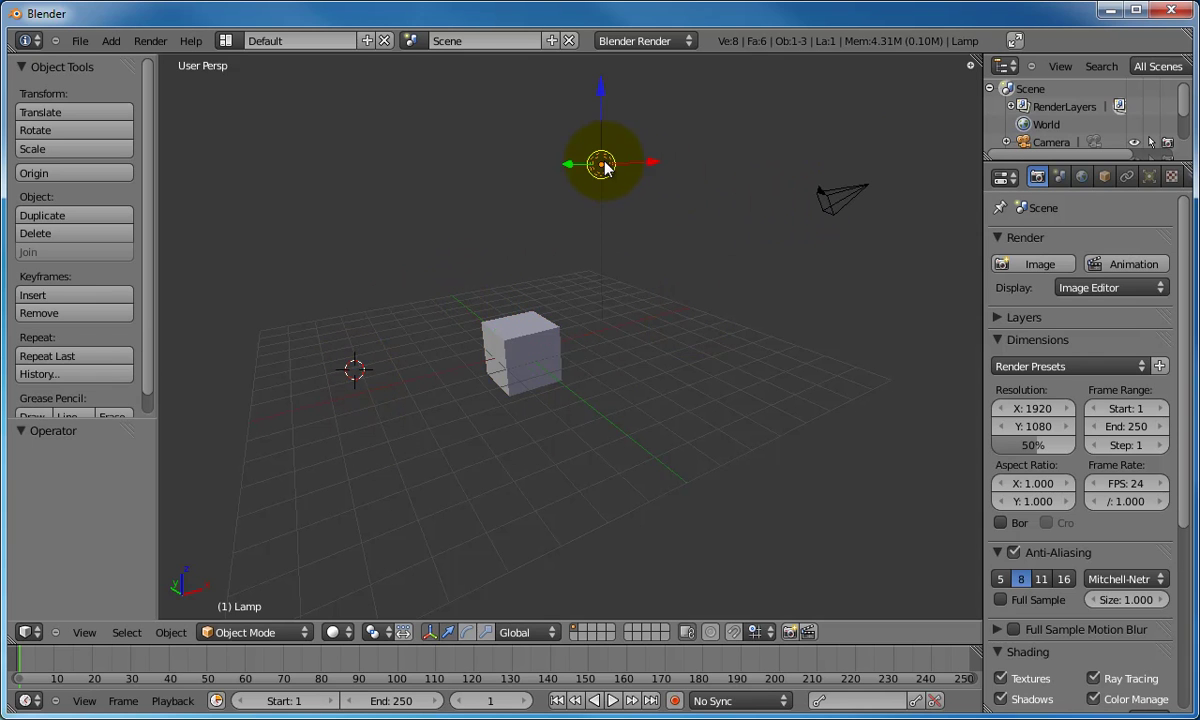
pyautogui.rightClick(533, 360)
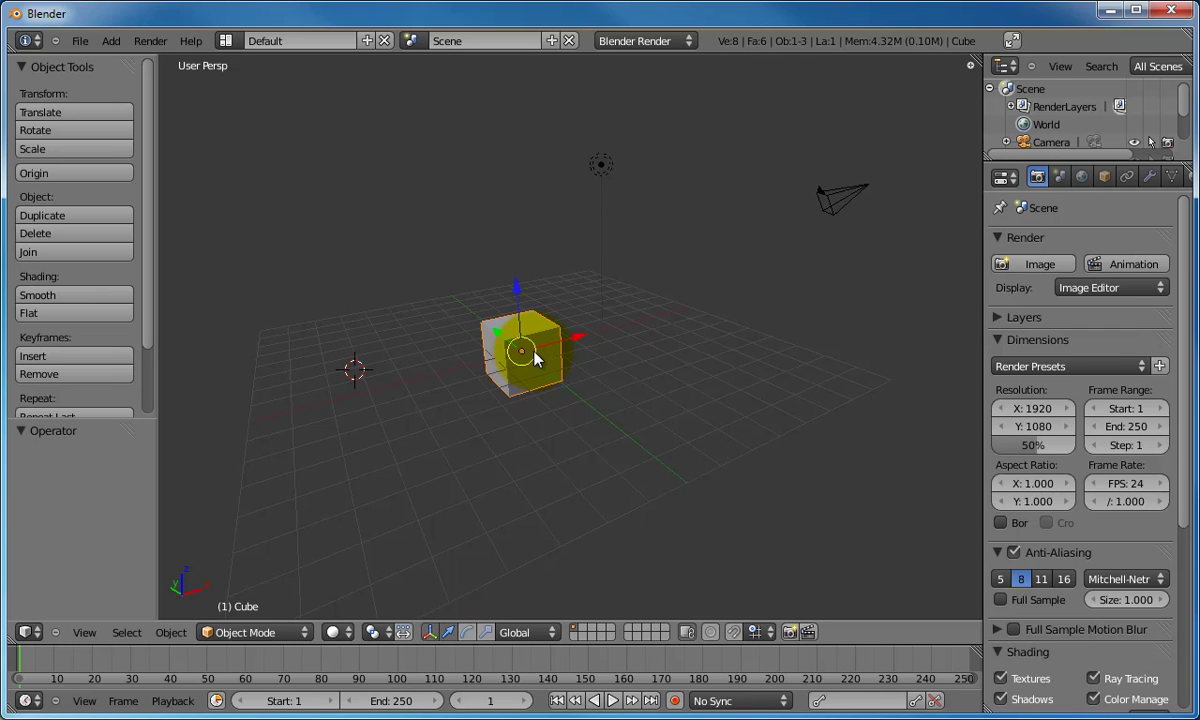